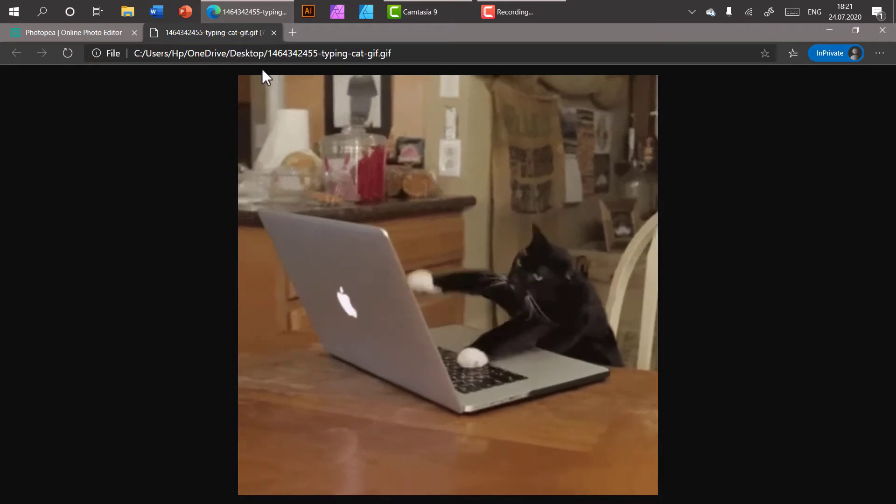
Switch to the Photopea browser page and display it in full screen.
click(94, 32)
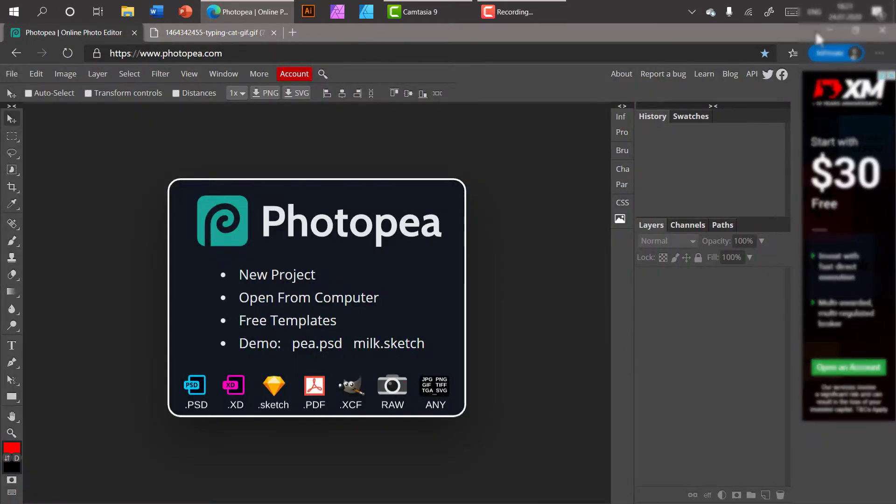
click(884, 53)
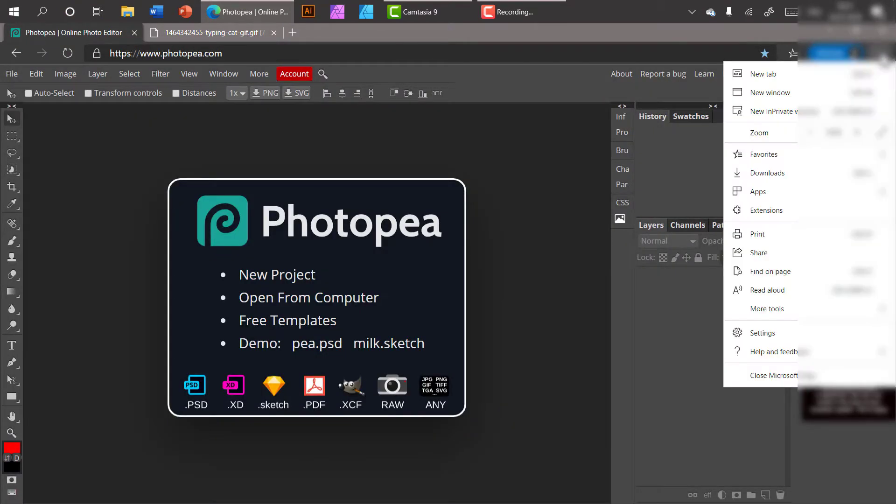
click(882, 136)
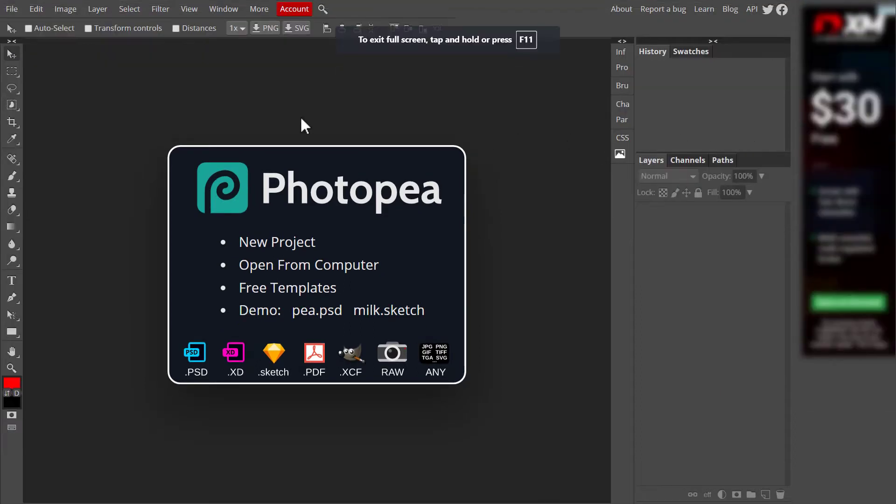
Open the typing-cat GIF file from the computer.
click(11, 9)
click(19, 42)
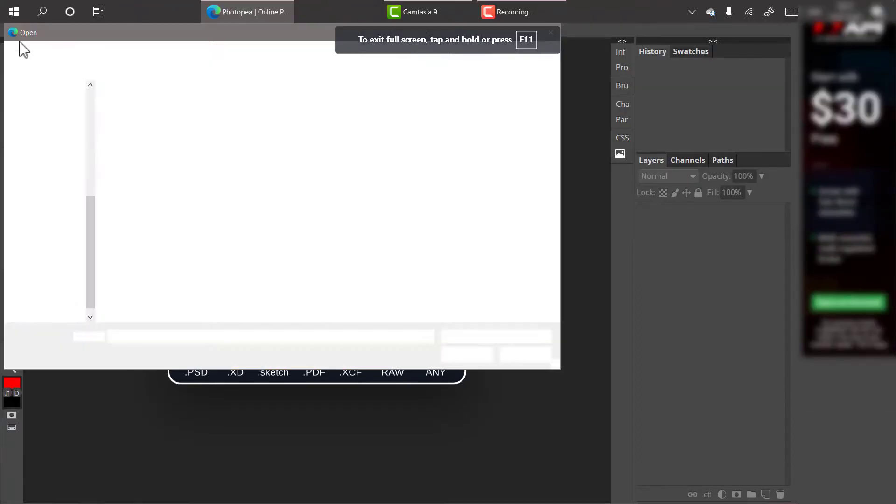
double_click(205, 105)
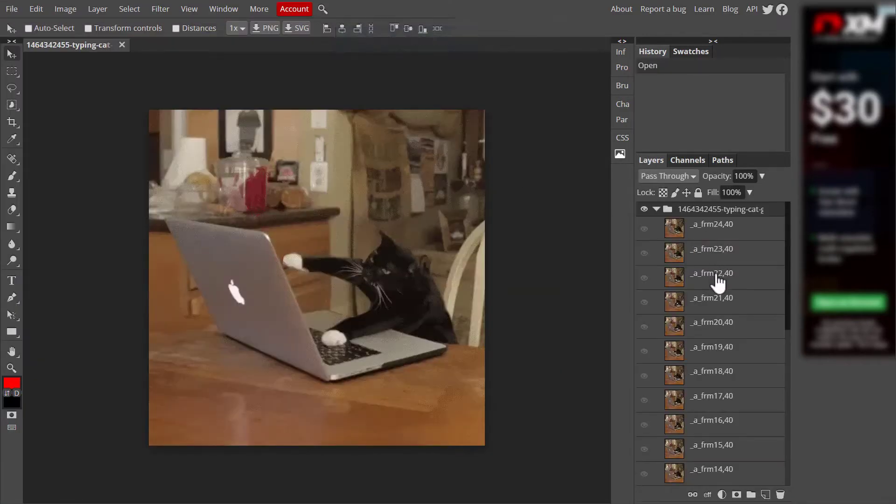
Make the frame layers _a_frm1,40 through _a_frm8,40 visible one after another.
scroll(686, 370, down, 5)
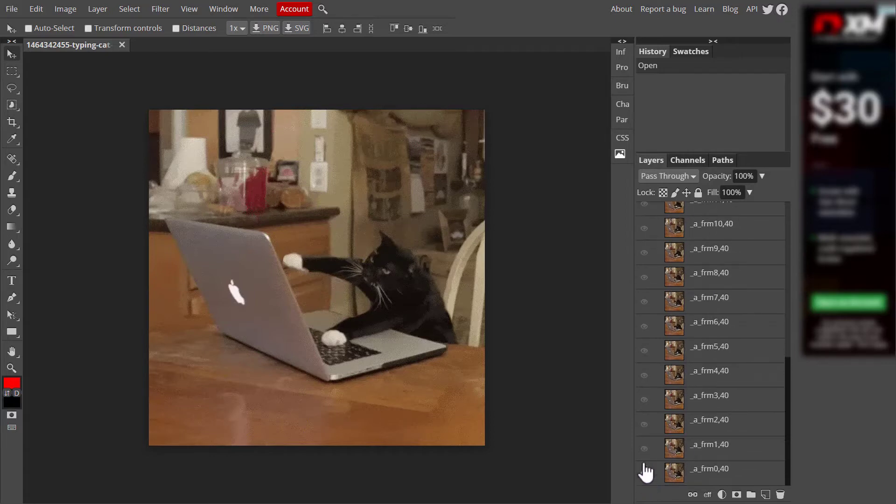
click(645, 443)
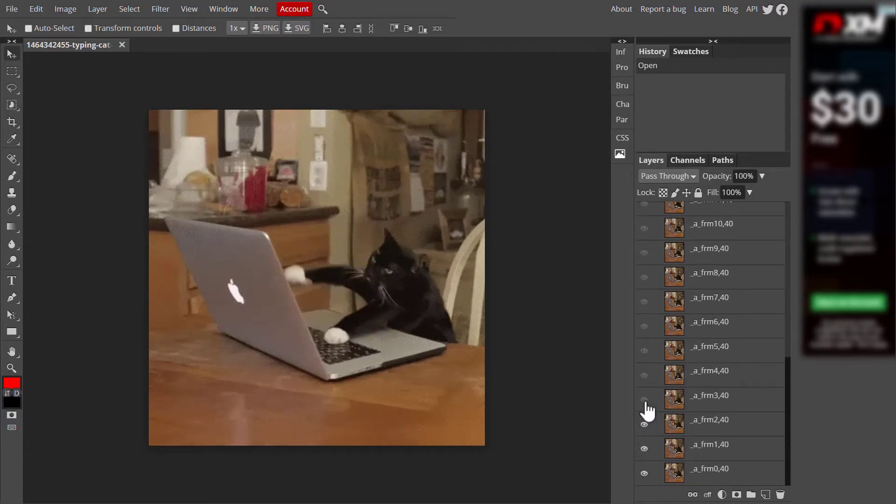
click(645, 423)
click(644, 398)
click(645, 375)
click(644, 350)
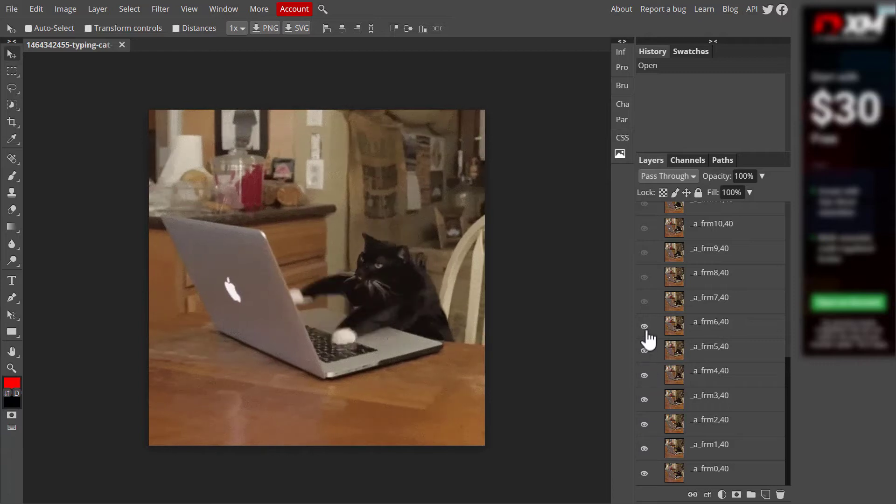
click(644, 326)
click(644, 301)
click(645, 278)
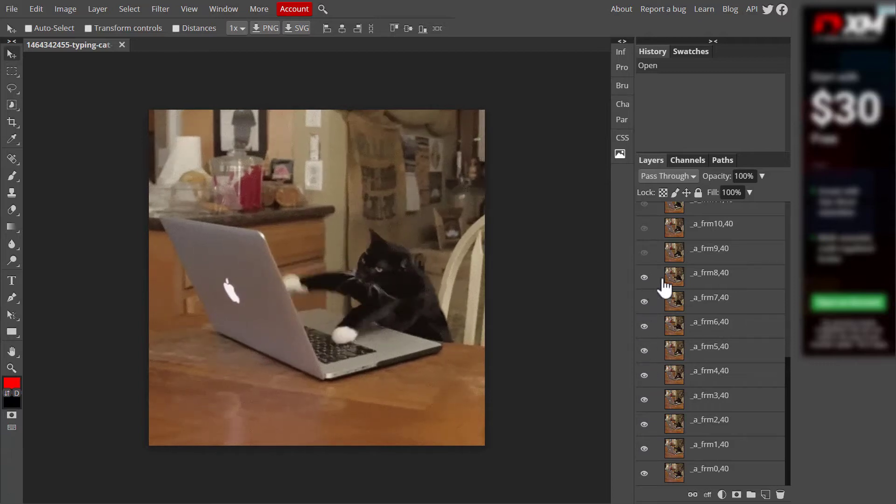
double_click(704, 276)
click(705, 275)
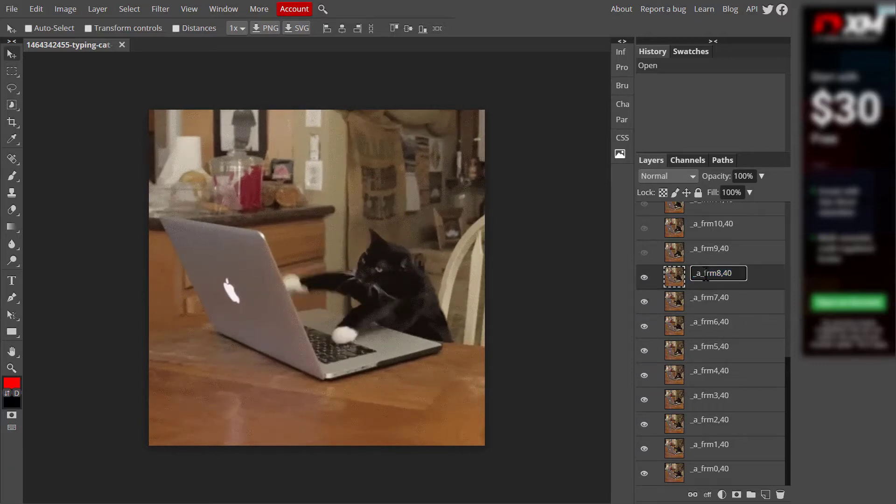
click(696, 283)
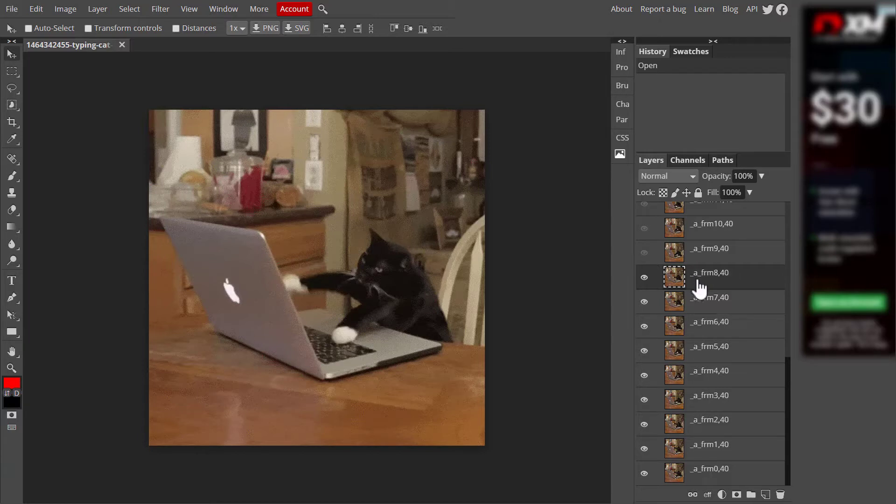
Hide the frame layers one by one from _a_frm8,40 down to _a_frm0,40.
click(644, 277)
click(643, 301)
click(644, 326)
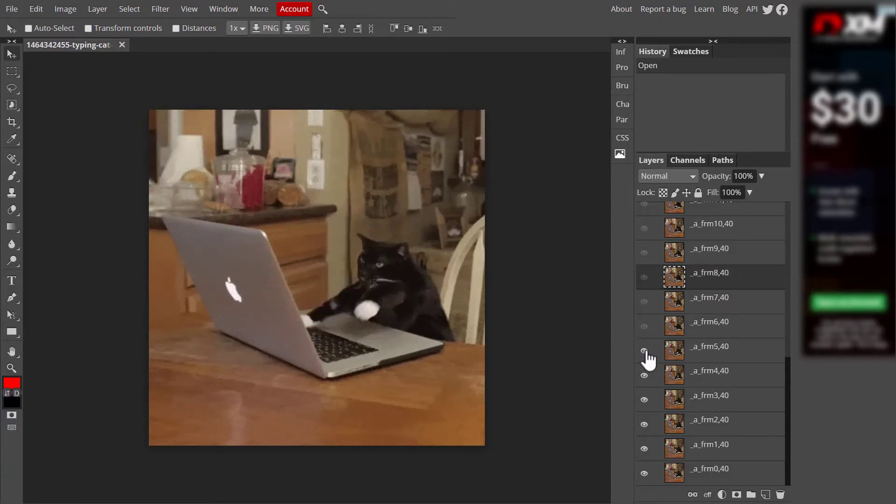
click(644, 351)
click(644, 375)
click(644, 400)
click(645, 424)
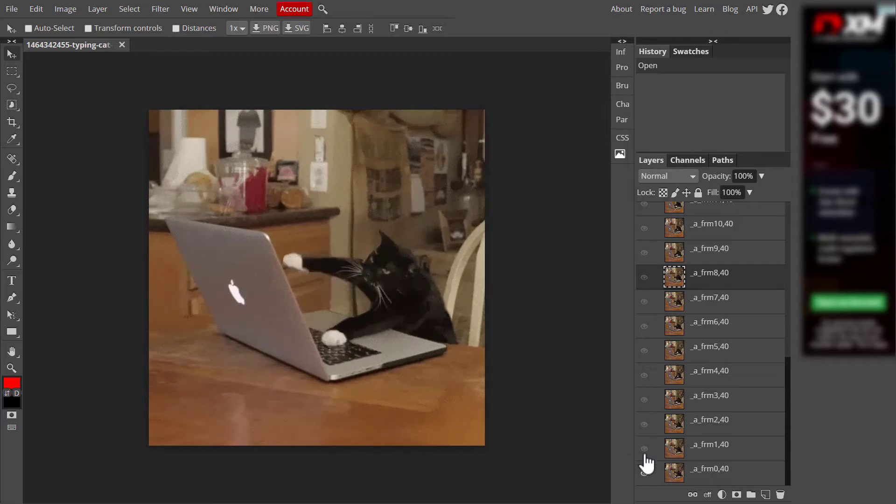
click(644, 472)
Show the frame layer _a_frm8,40 and duplicate it.
click(644, 277)
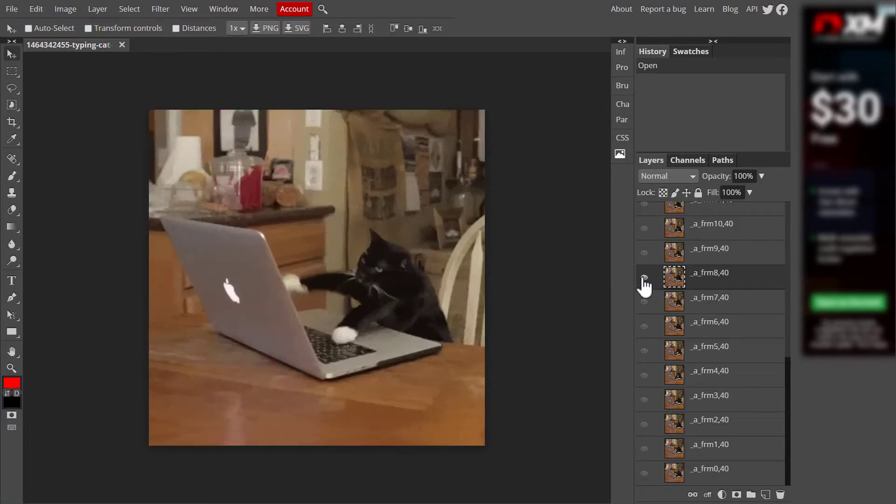
right_click(759, 285)
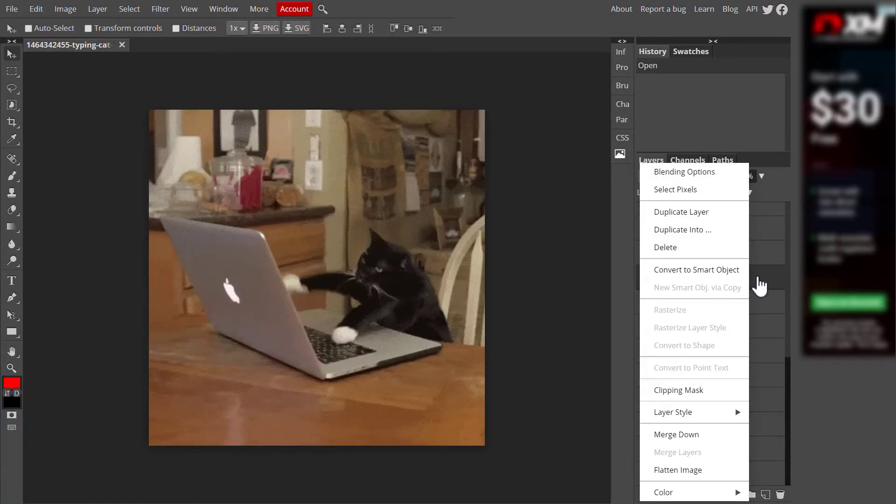
click(726, 214)
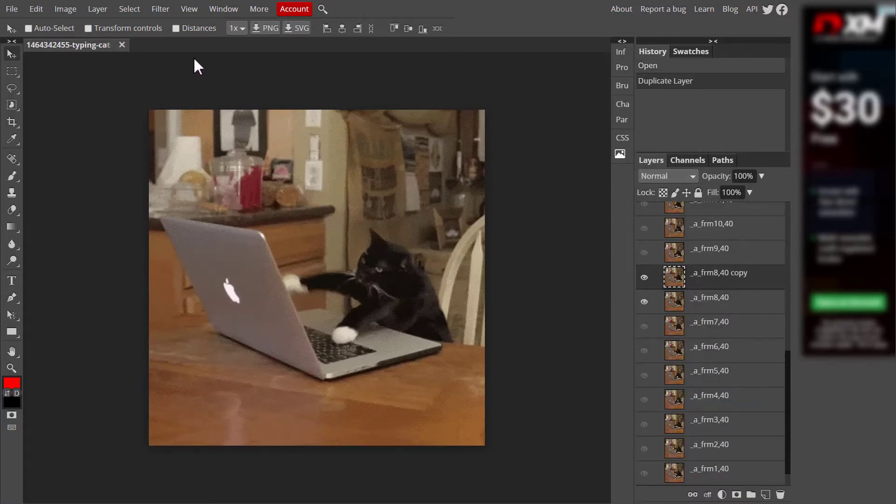
Apply a Hue/Saturation adjustment with saturation -100 to the copy of frame _a_frm8,40.
click(66, 10)
mouse_move(71, 35)
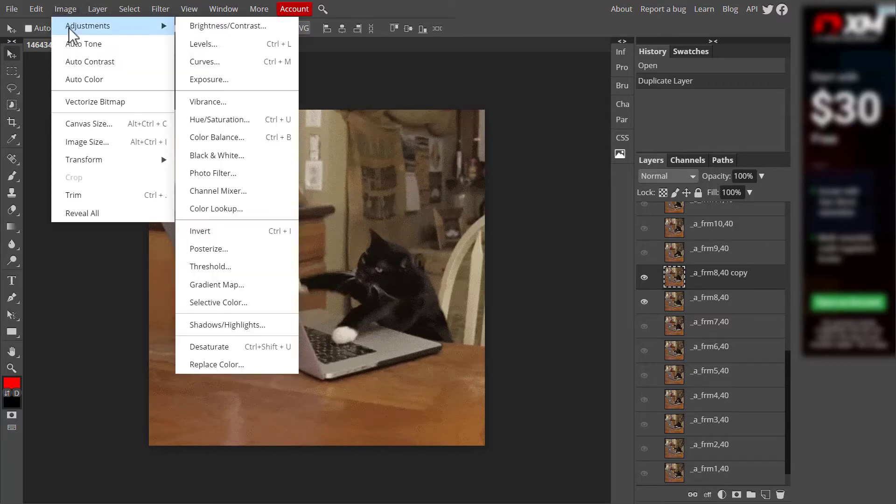
click(252, 119)
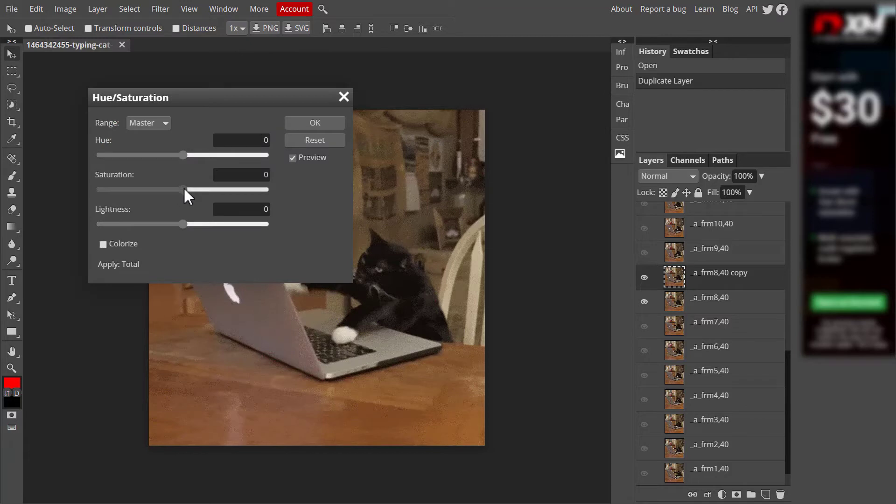
drag(183, 189, 80, 197)
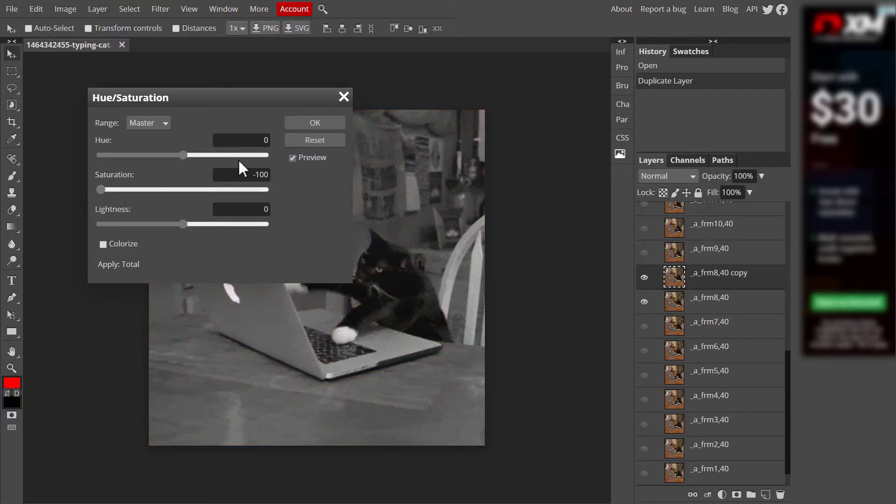
click(323, 124)
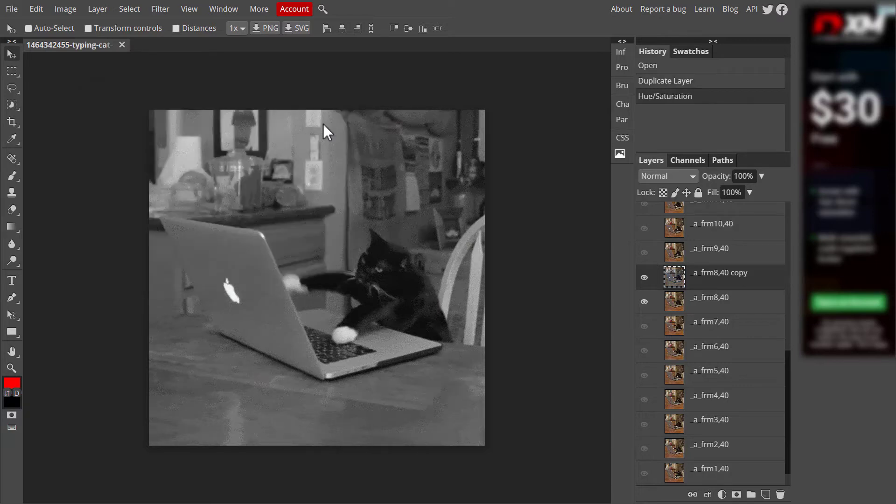
Fully desaturate the frame layer _a_frm9,40 with a Hue/Saturation adjustment and duplicate that layer.
click(753, 256)
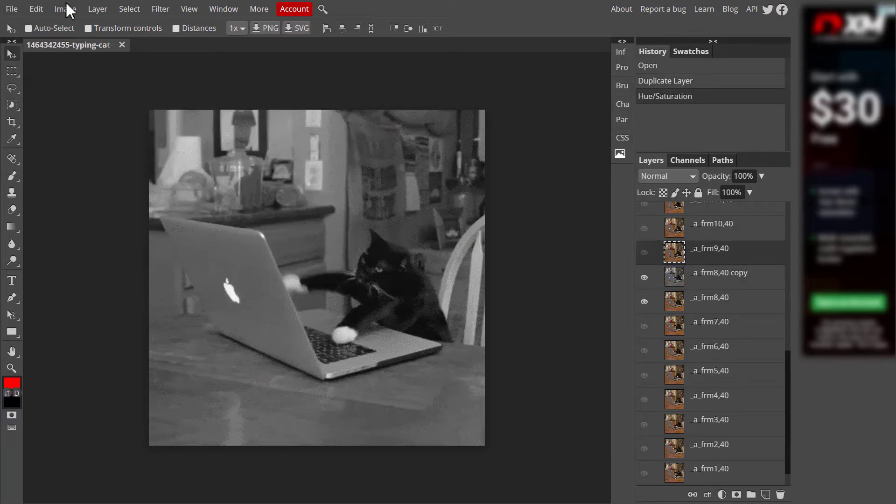
click(97, 10)
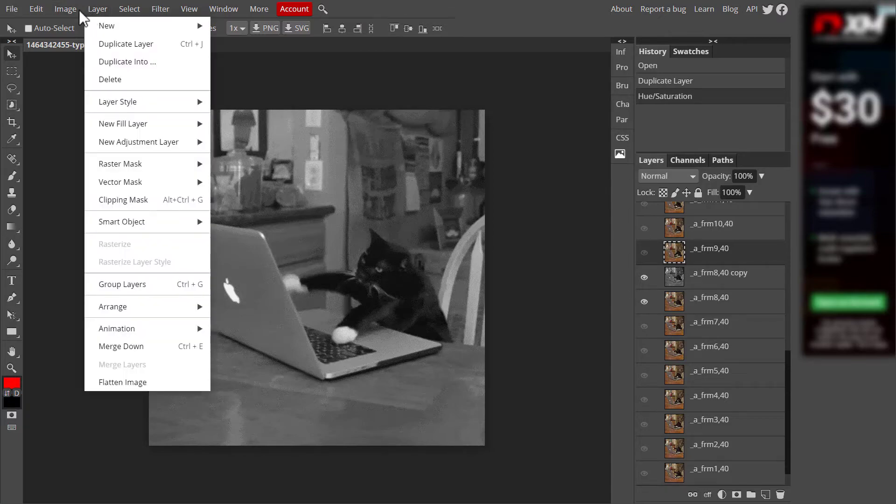
mouse_move(70, 10)
mouse_move(74, 26)
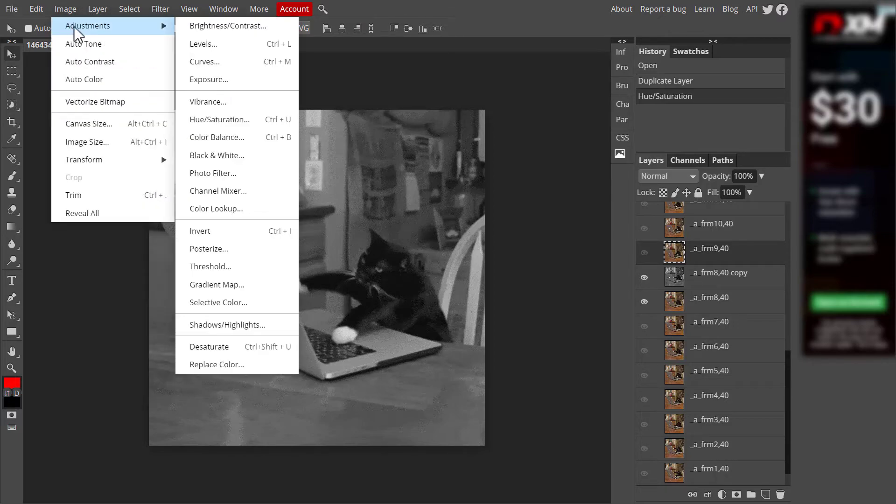
click(261, 119)
drag(192, 189, 76, 189)
click(315, 122)
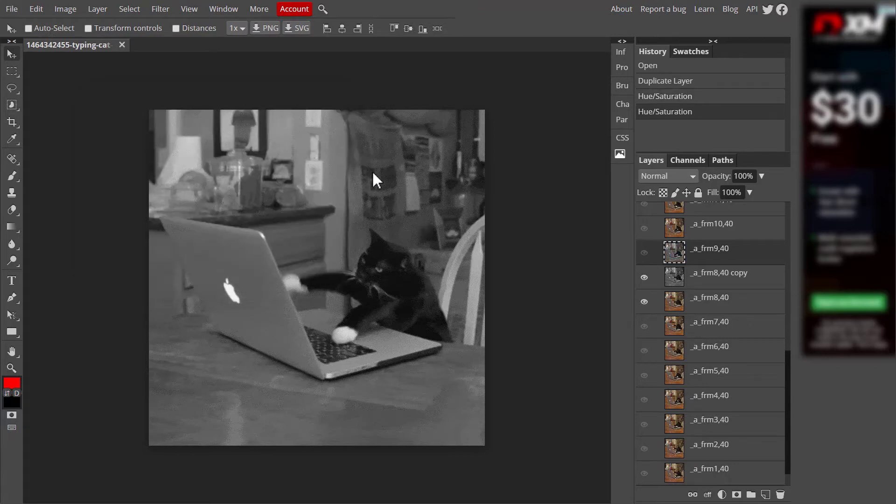
right_click(747, 257)
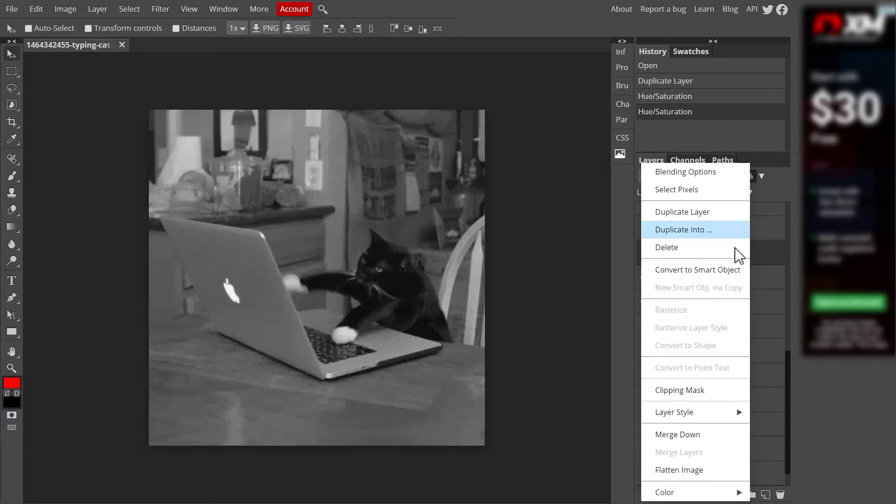
click(707, 214)
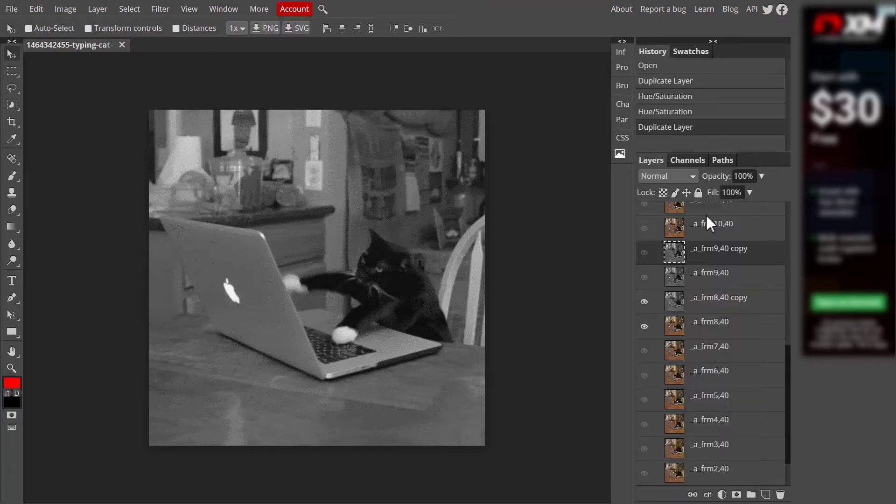
Export the animation as a GIF at 85% speed with its frames reversed.
click(12, 10)
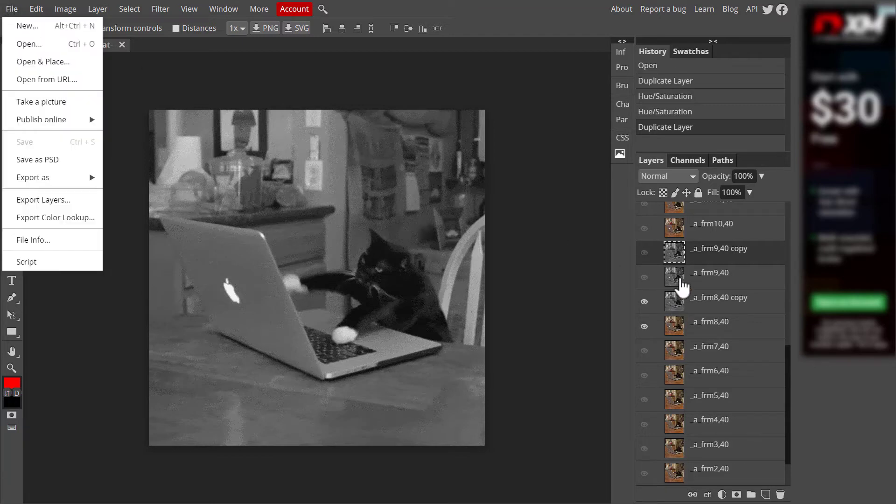
mouse_move(91, 178)
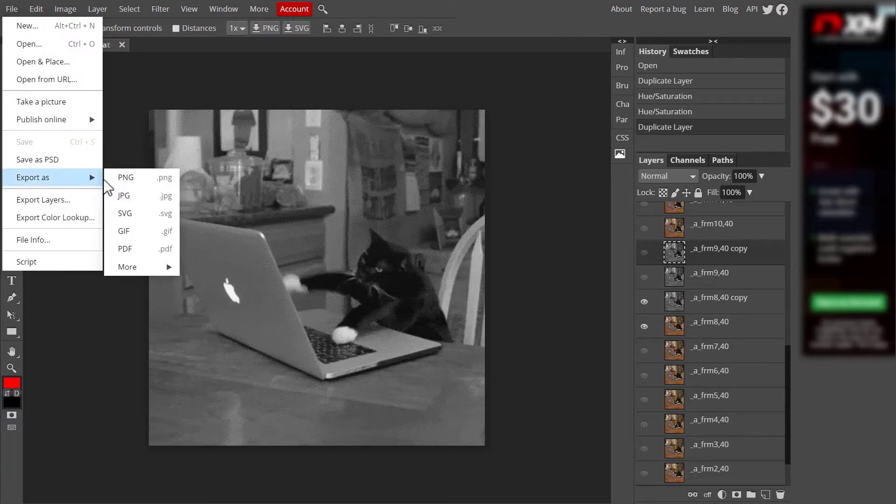
click(149, 231)
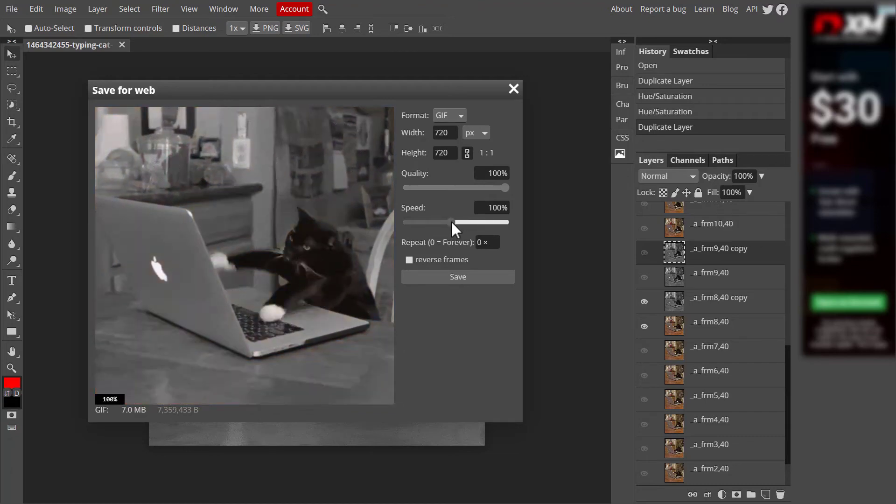
drag(451, 221, 447, 221)
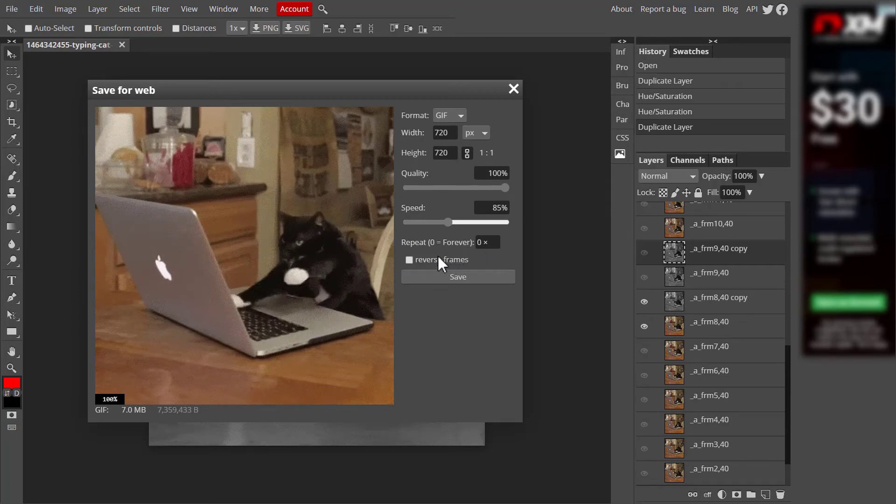
click(411, 261)
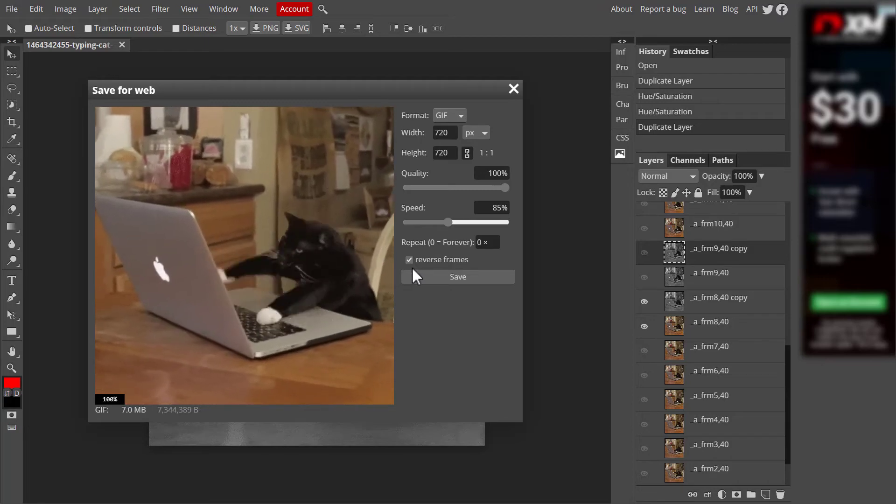
click(435, 278)
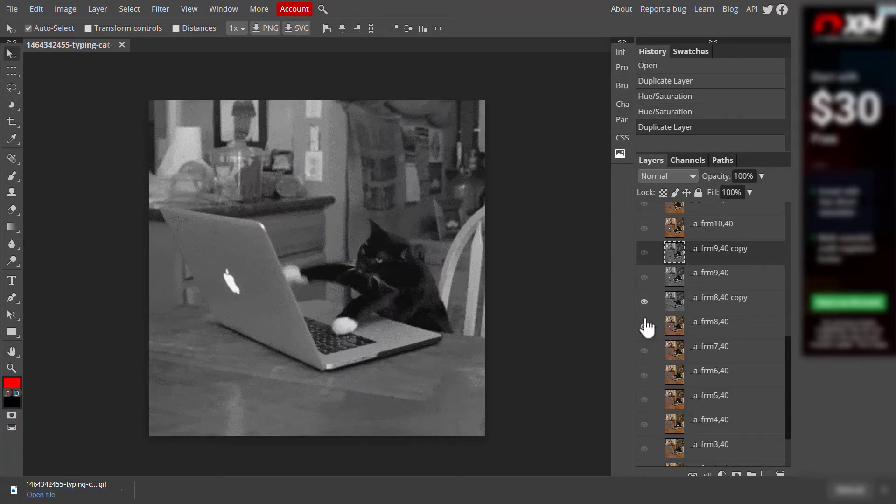
Close the edited document and open the original typing-cat GIF again from the Cat gif folder.
click(122, 45)
click(11, 9)
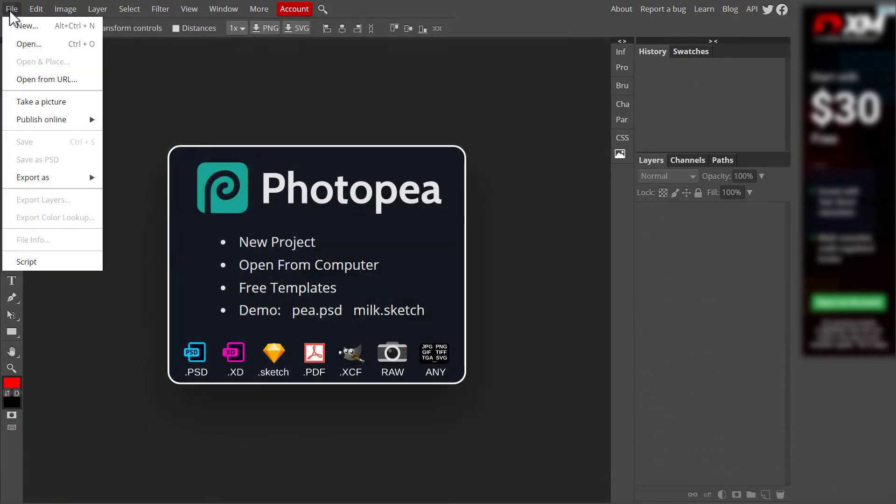
click(26, 44)
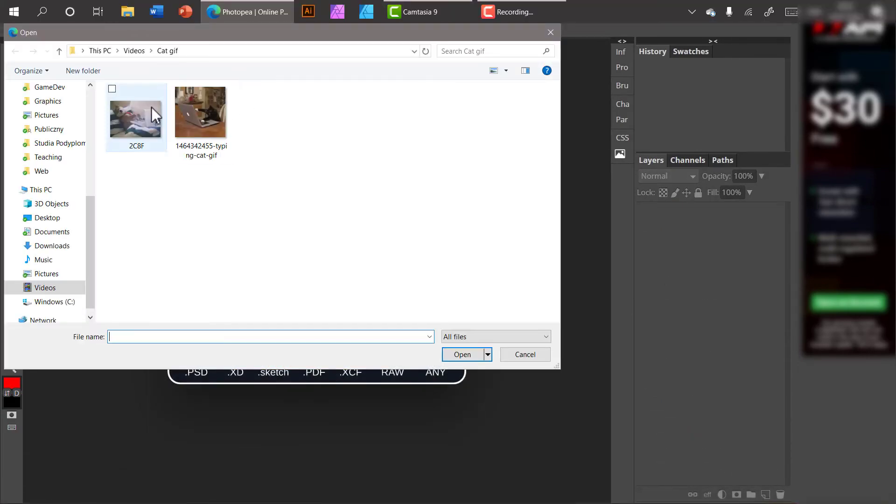
click(146, 108)
double_click(196, 116)
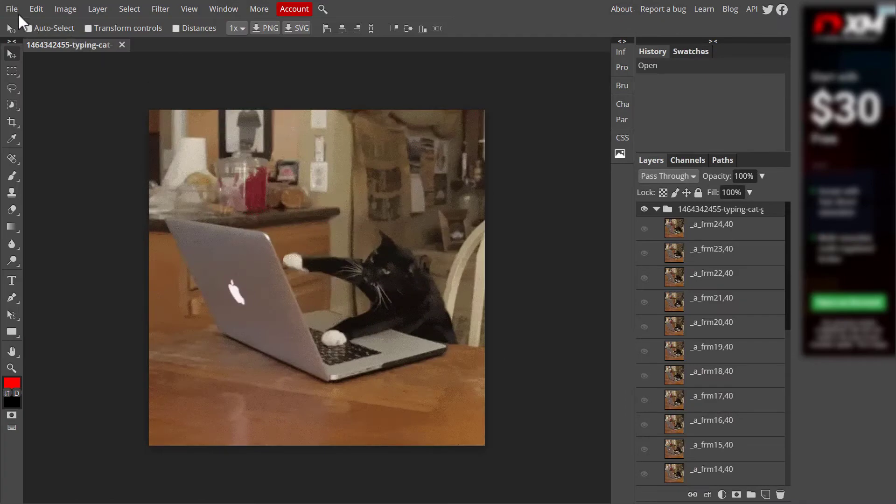
Open the 2C8F dog GIF from the Cat gif folder as a second document.
click(16, 13)
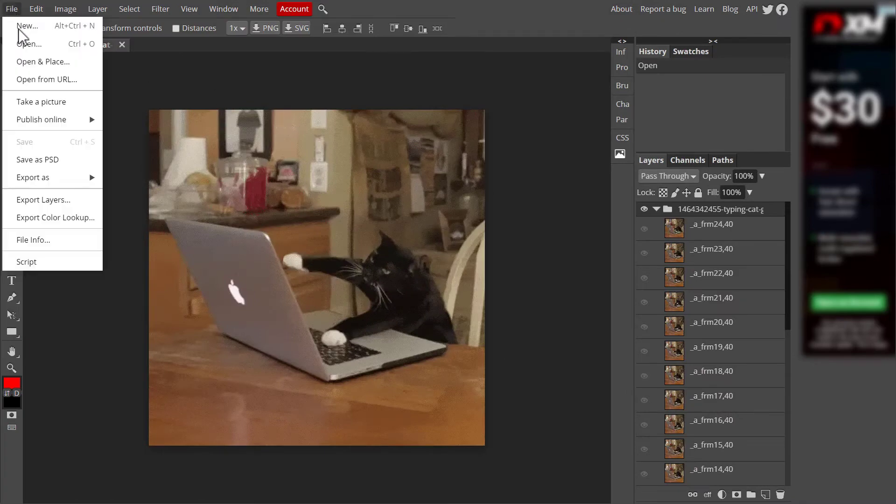
click(29, 44)
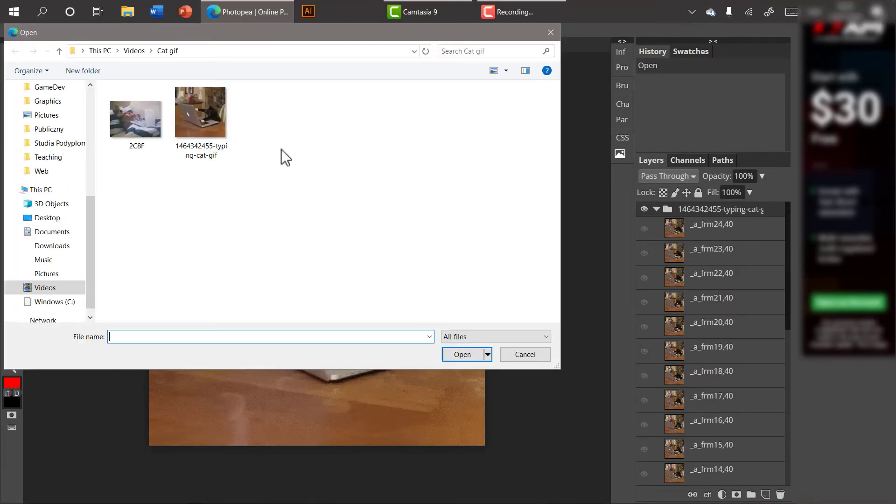
double_click(130, 121)
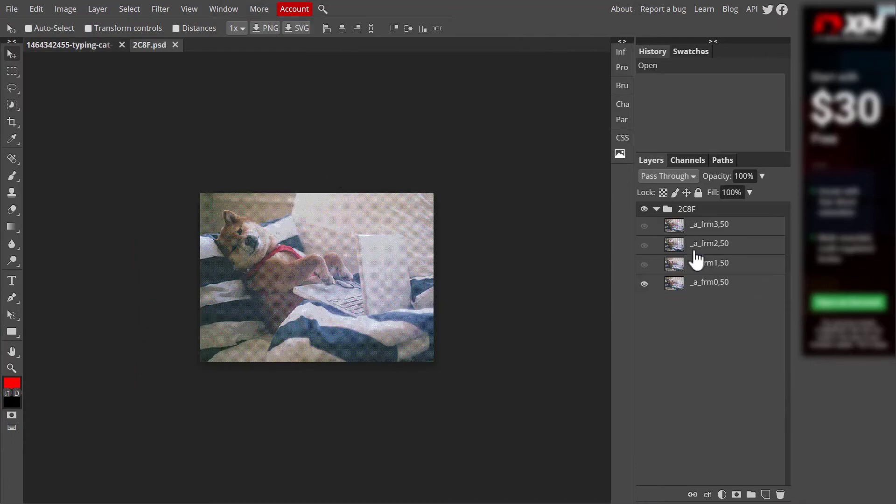
Make the dog frames _a_frm1,50, _a_frm2,50 and _a_frm3,50 visible, toggling the upper ones to compare the motion.
click(644, 264)
click(645, 246)
click(646, 227)
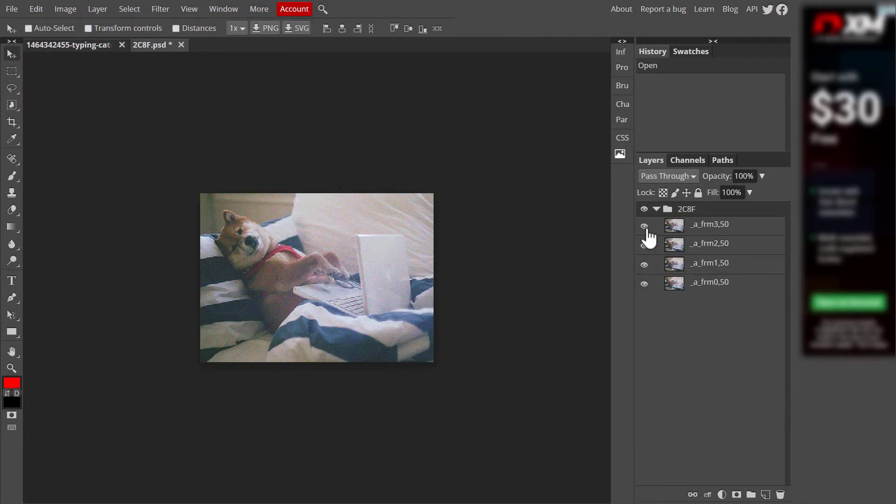
click(646, 228)
click(645, 246)
click(646, 245)
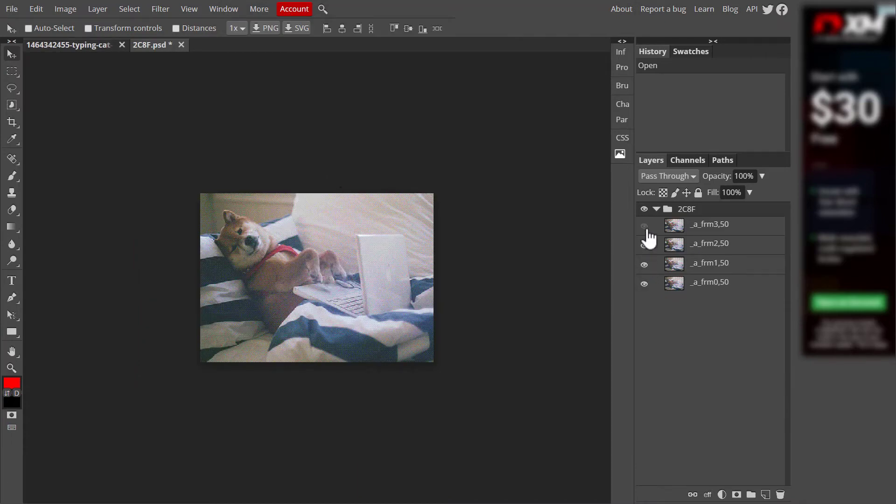
click(646, 227)
Select all four dog frames, _a_frm3,50 through _a_frm0,50, and copy them into the typing-cat document.
click(746, 229)
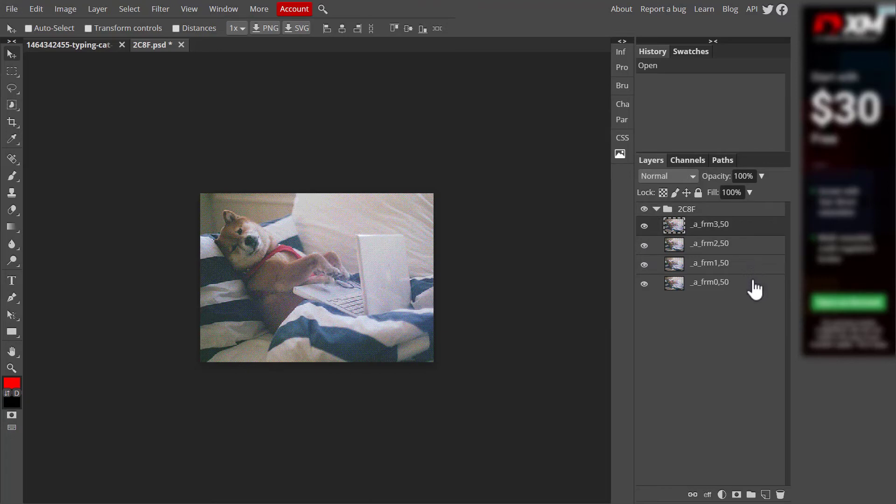
click(754, 290)
drag(666, 230, 101, 43)
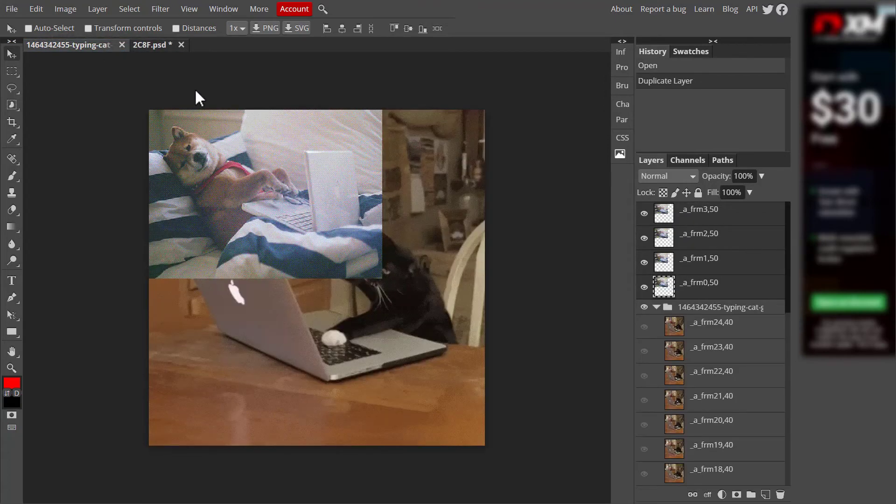
Scale the four copied dog frames together to about 202% and shift them horizontally so the dog and laptop fill the canvas.
shift+click(738, 292)
click(88, 28)
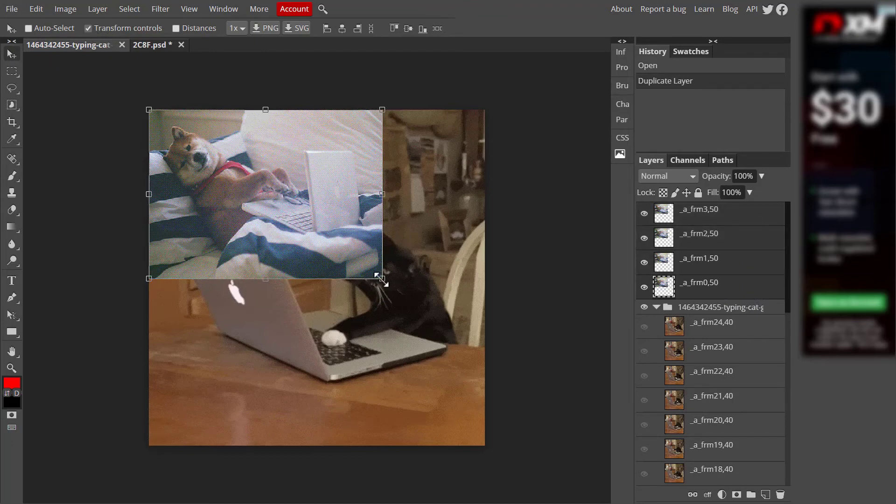
drag(396, 286, 620, 416)
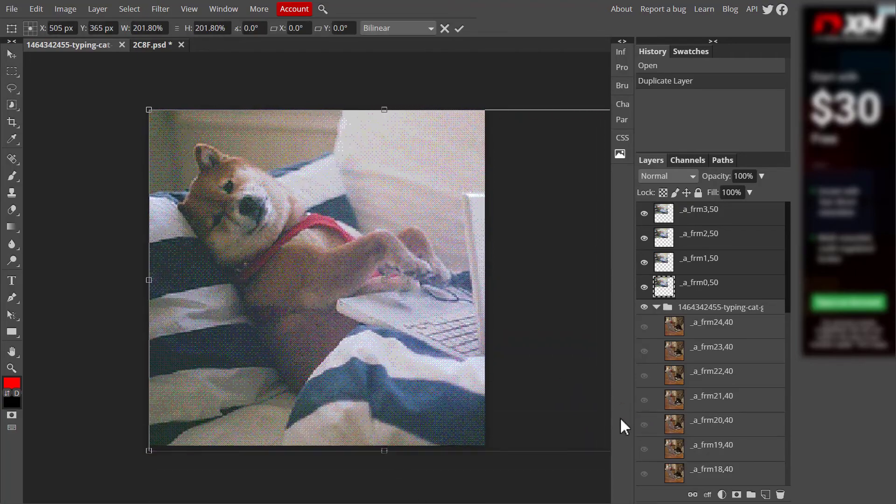
drag(482, 373, 455, 373)
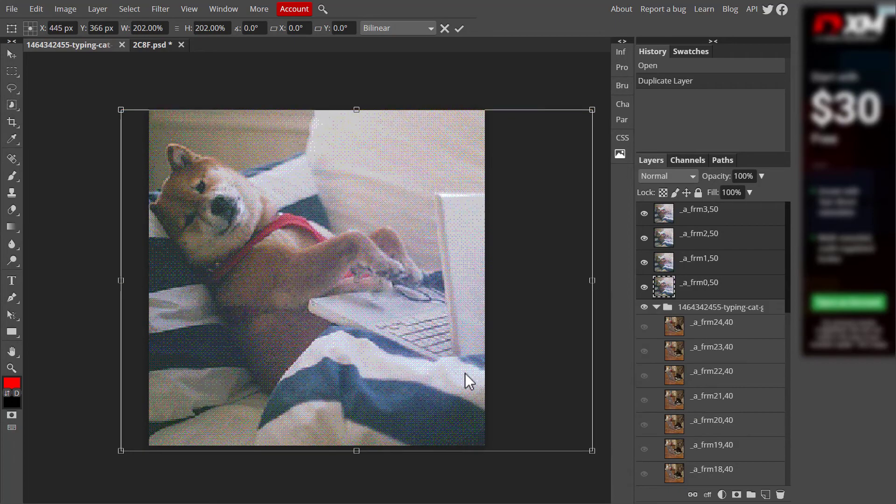
key(Return)
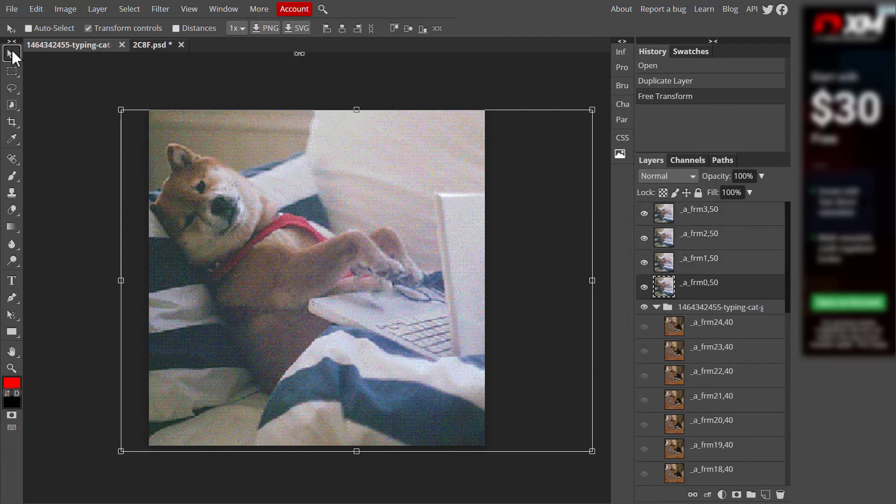
Delete the cat frames _a_frm24,40 through _a_frm18,40 from the typing-cat group.
scroll(698, 372, down, 2)
click(756, 239)
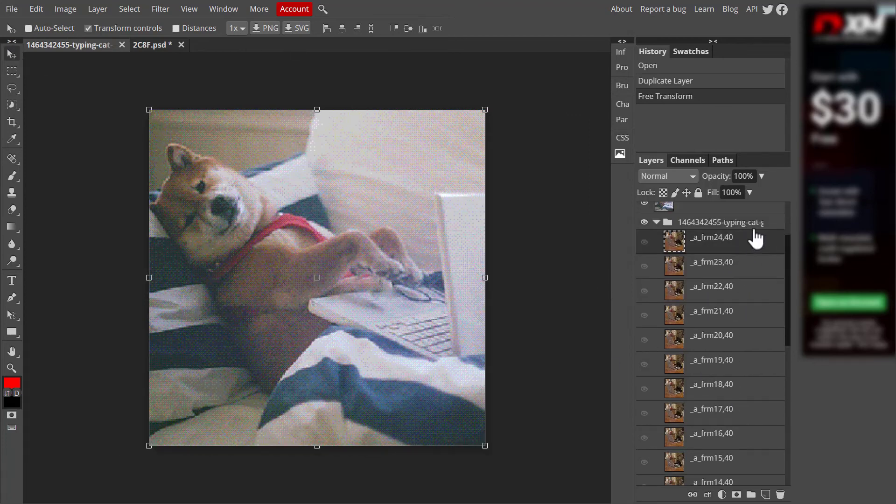
click(756, 396)
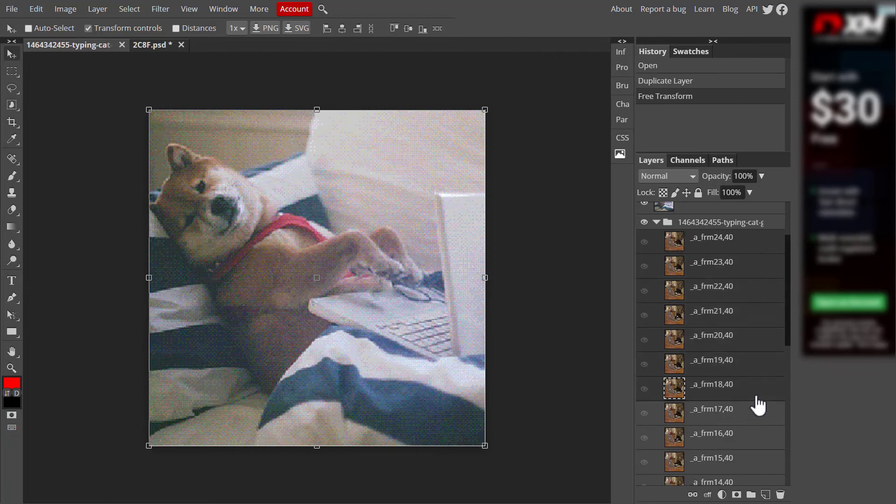
key(Delete)
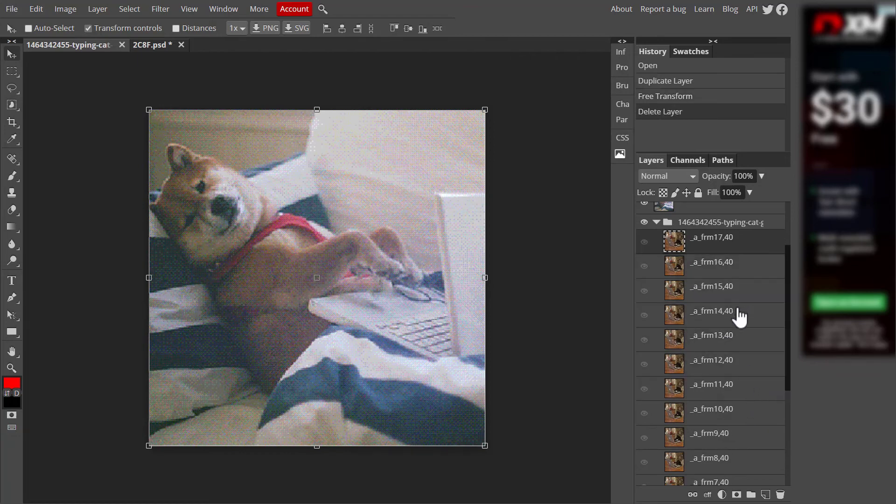
Delete the cat frames _a_frm17,40 down to _a_frm7,40, one after another.
key(Delete)
key(Delete)
key(Delete)
key(Delete)
key(Delete)
key(Delete)
key(Delete)
key(Delete)
key(Delete)
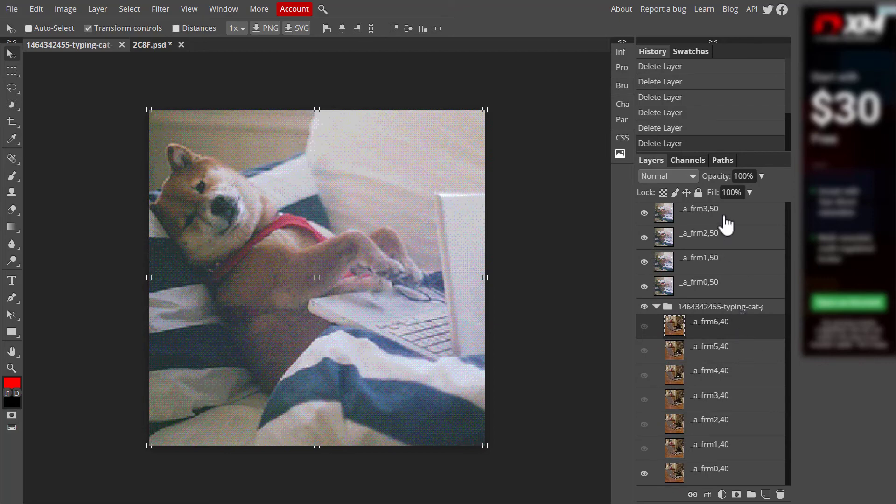
Export the combined cat and dog animation as a GIF at 23% speed.
click(725, 217)
click(11, 10)
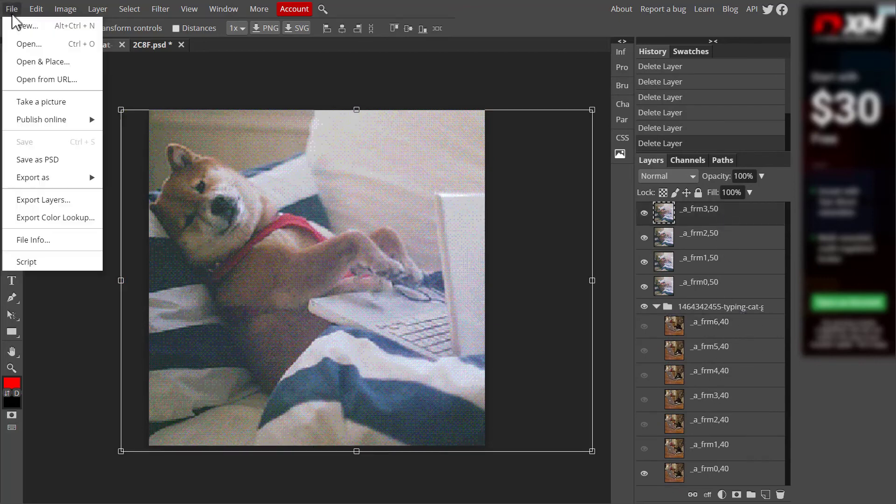
mouse_move(50, 180)
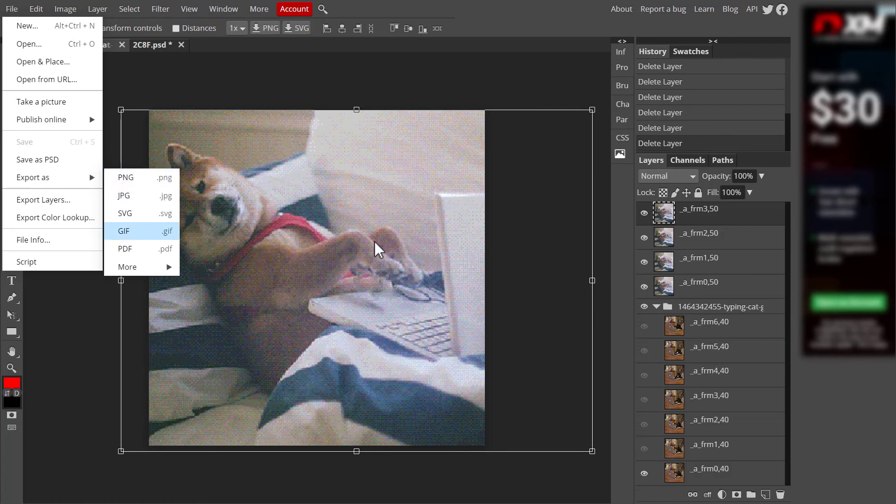
click(149, 231)
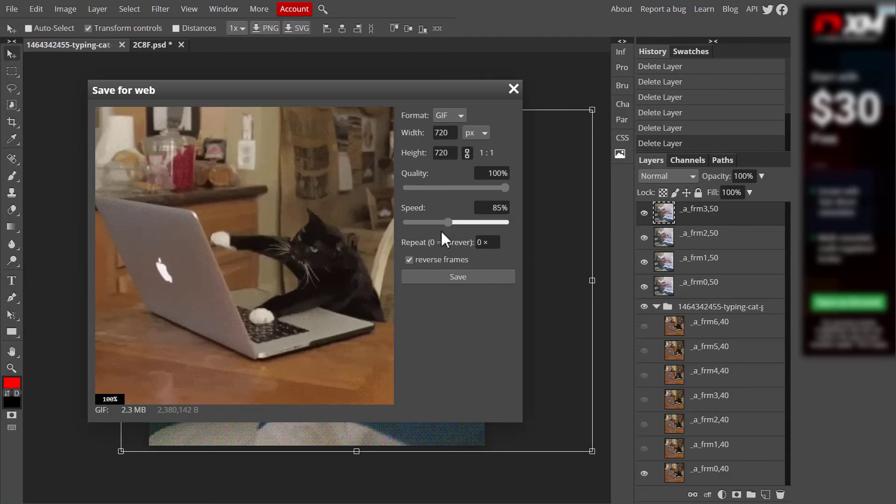
click(427, 223)
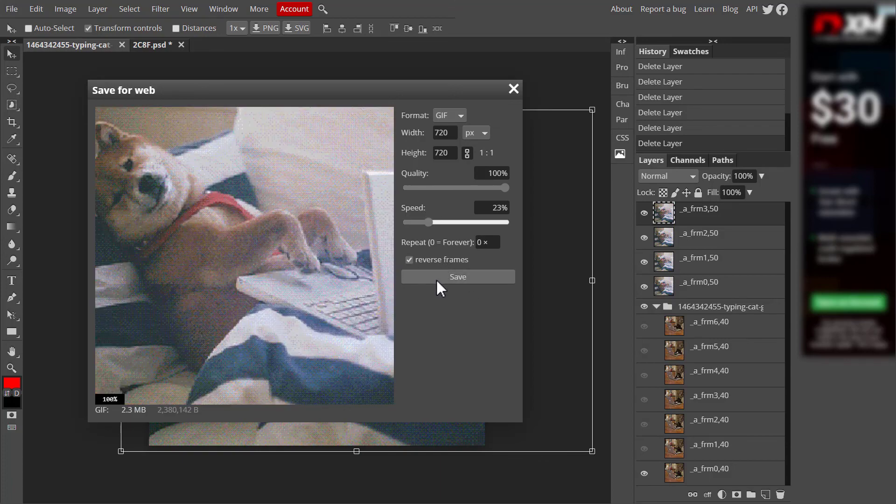
click(434, 276)
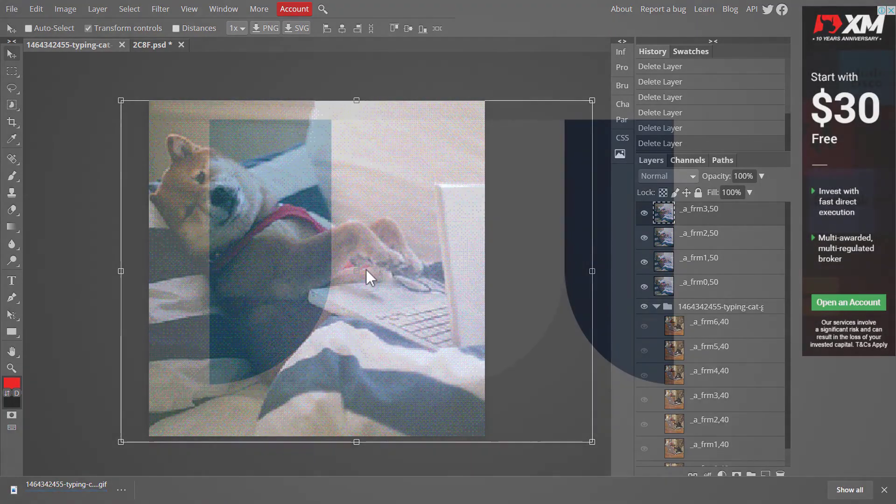